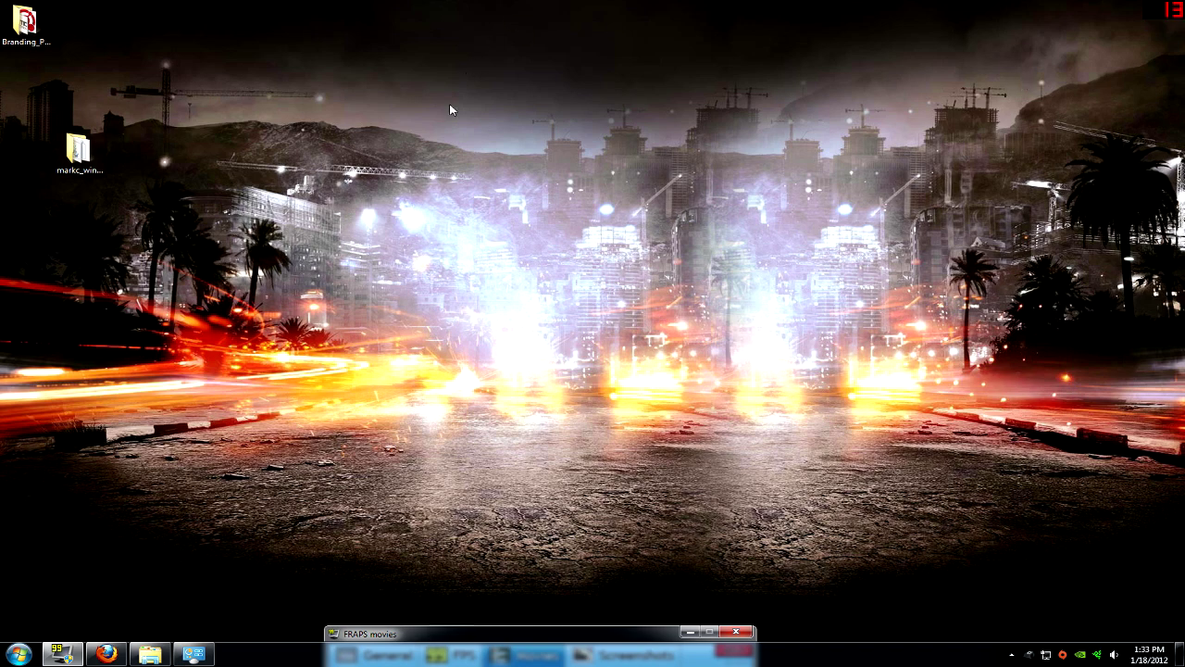
- Open the markc_windows7_mousefix folder from its desktop icon
{"action": "double_click", "coordinate": [104, 165]}
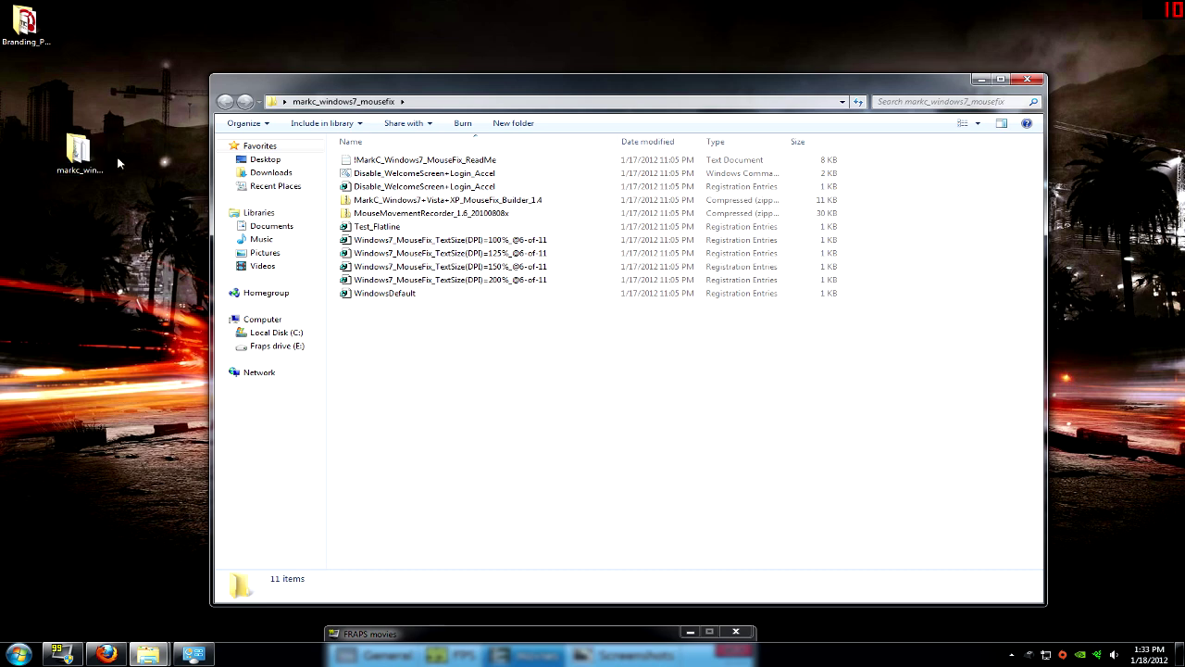
- Open the MarkC ReadMe in Notepad and highlight the HOW DO YOU USE IT? DPI step
{"action": "double_click", "coordinate": [400, 161]}
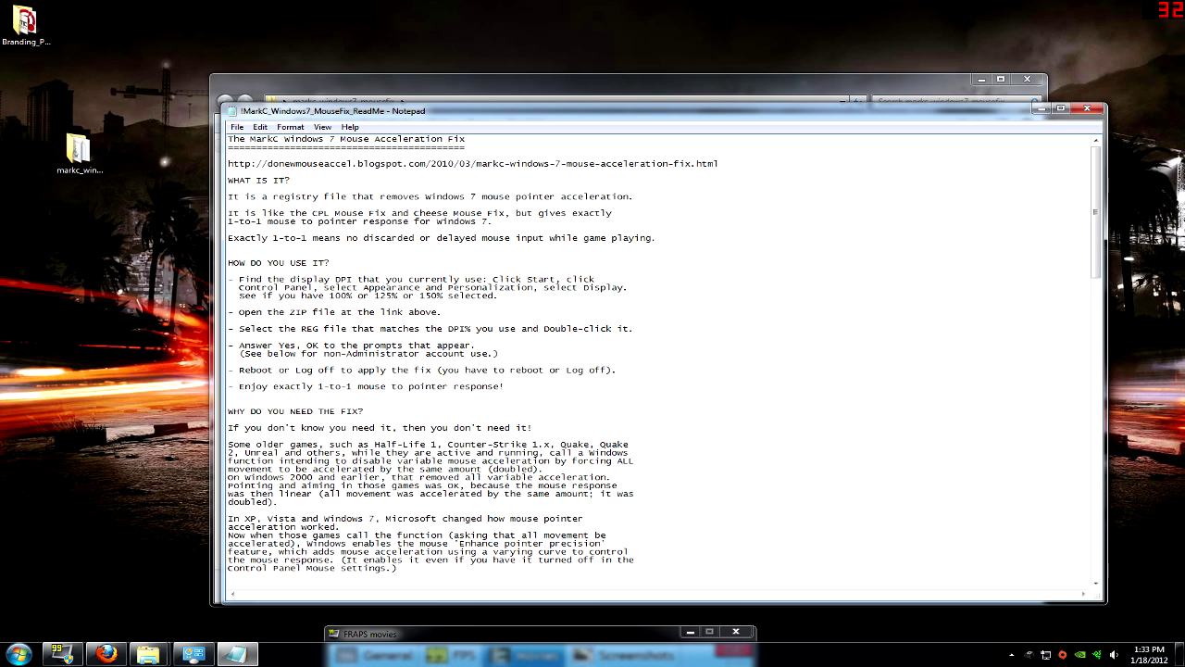
{"action": "left_click_drag", "start_coordinate": [228, 263], "coordinate": [331, 263]}
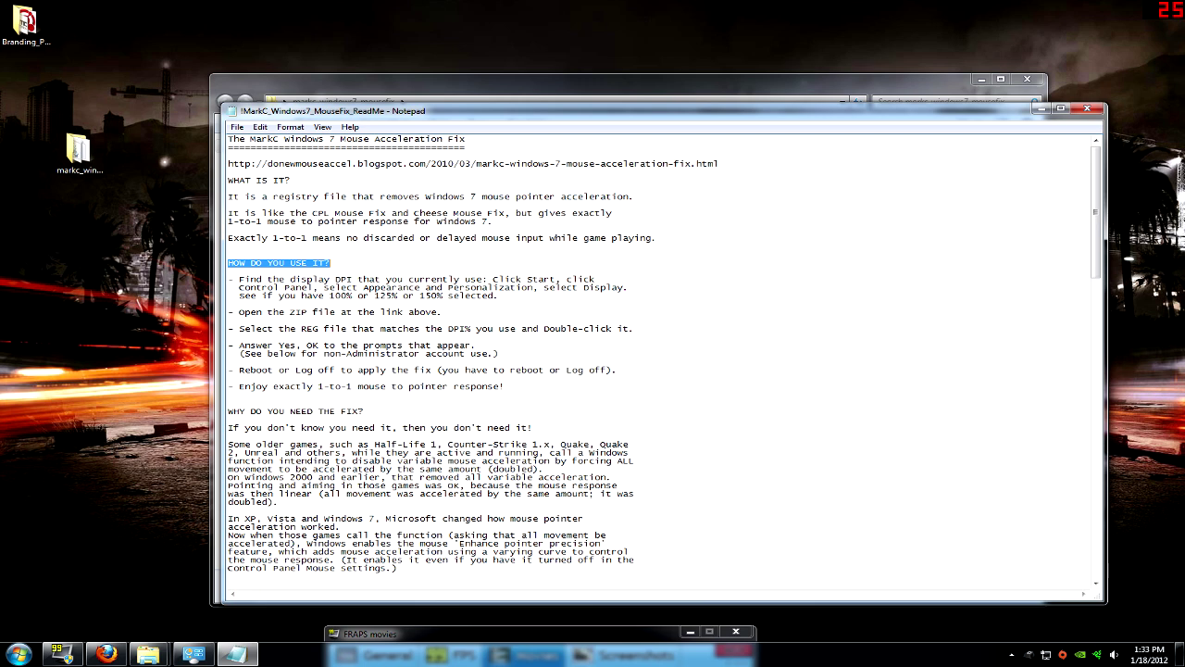
{"action": "left_click_drag", "start_coordinate": [228, 280], "coordinate": [500, 295]}
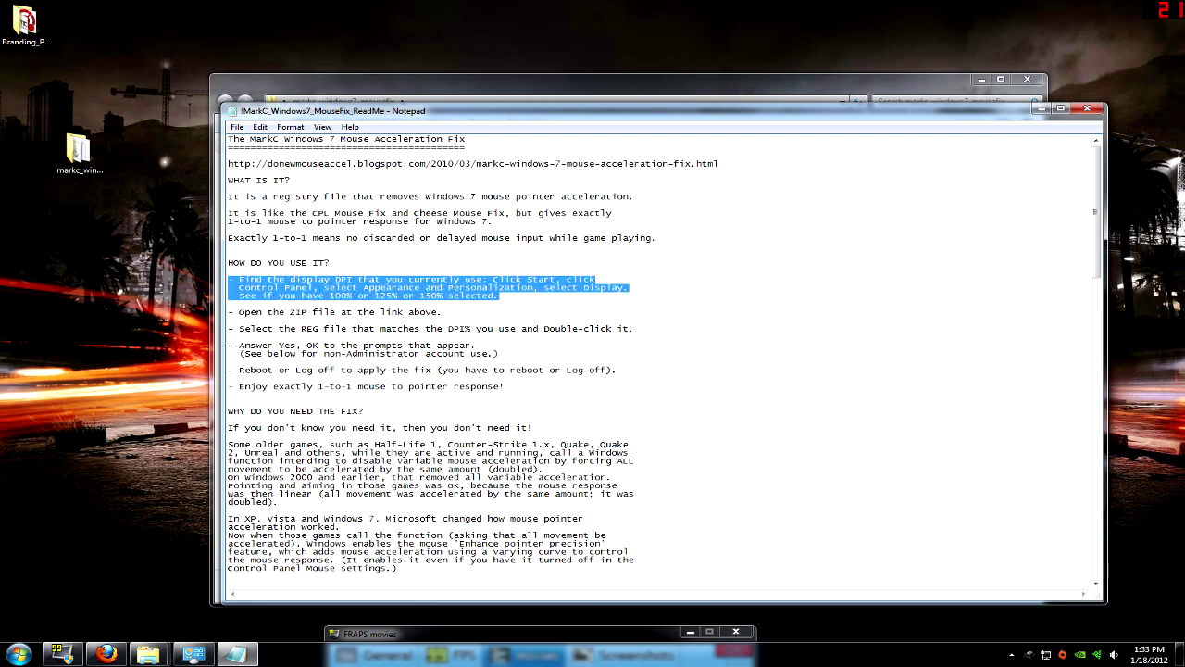
{"action": "left_click", "coordinate": [18, 655]}
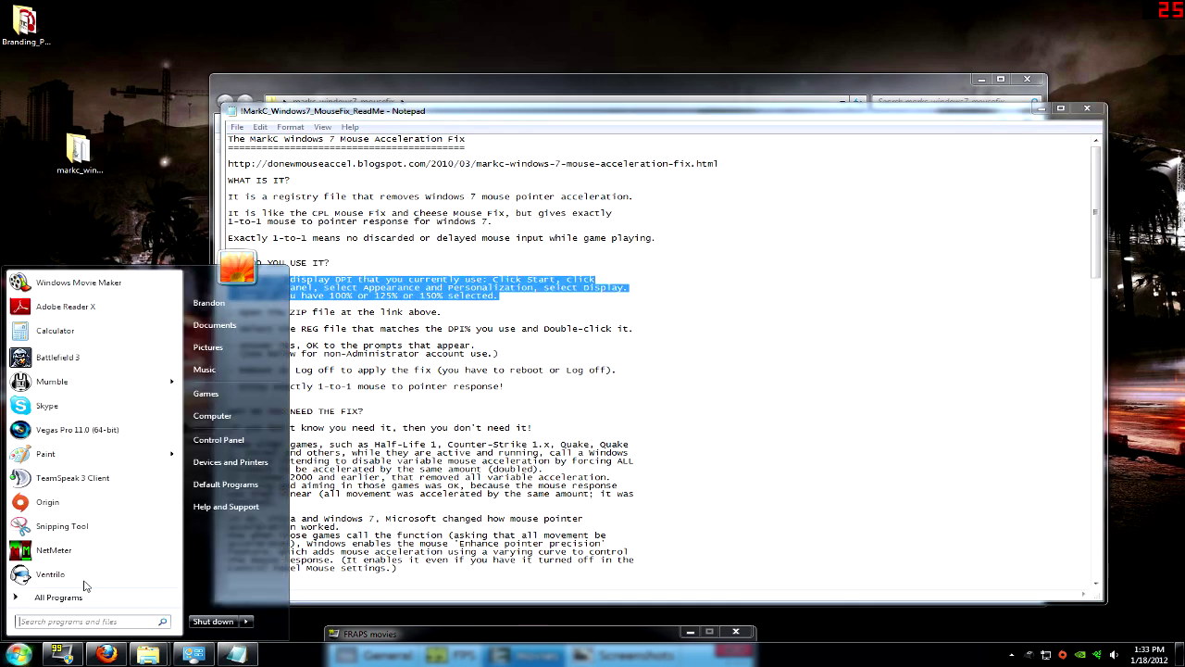
{"action": "left_click", "coordinate": [231, 439]}
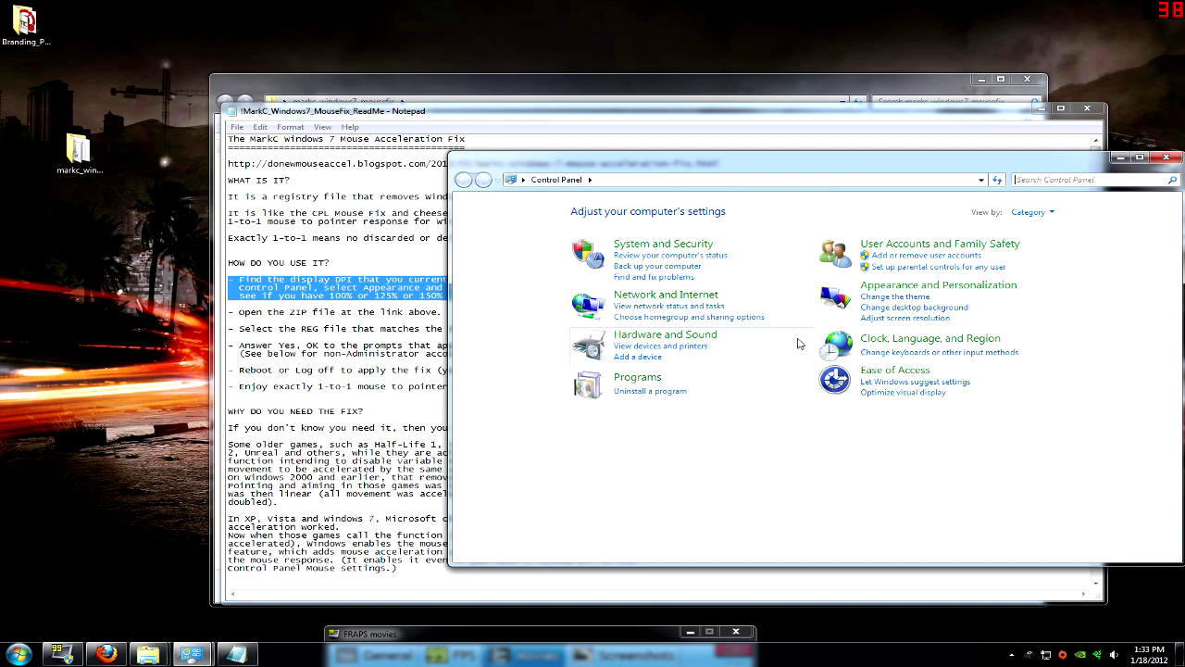
{"action": "left_click", "coordinate": [921, 290]}
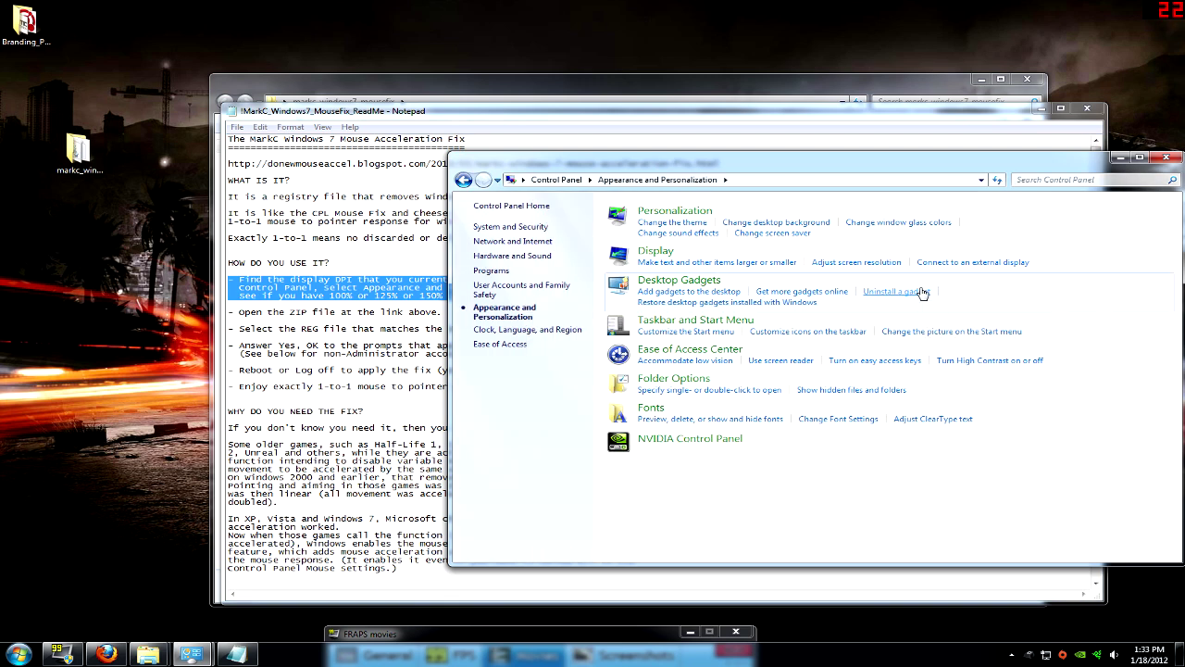
{"action": "left_click", "coordinate": [657, 252]}
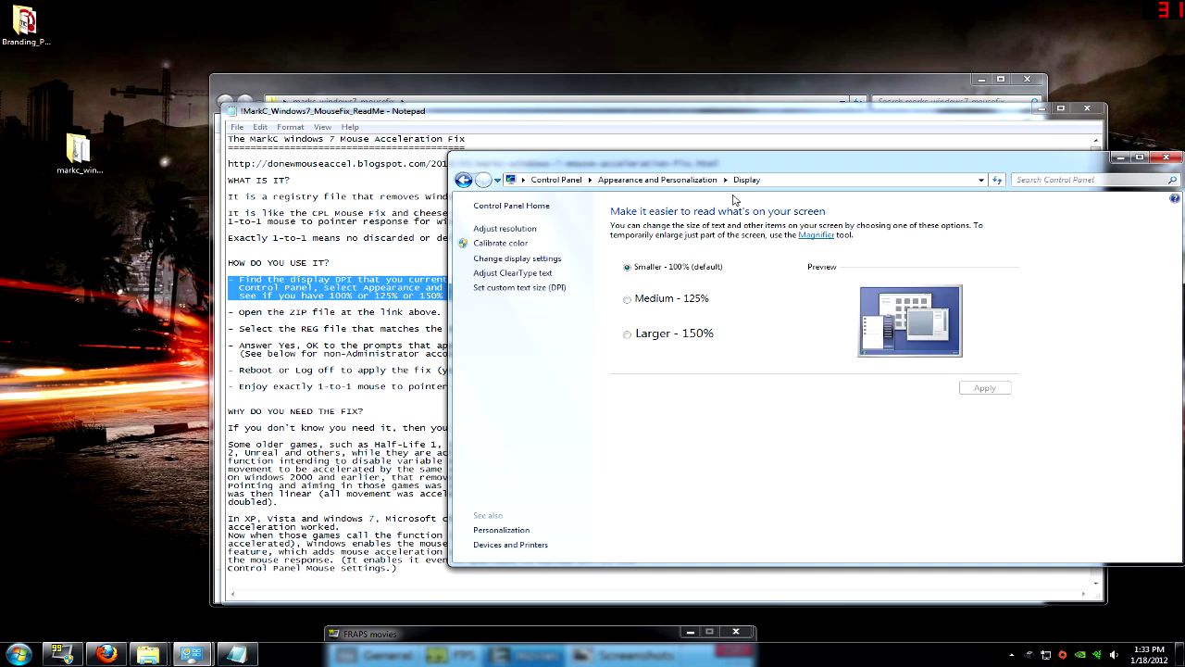
{"action": "left_click_drag", "start_coordinate": [752, 173], "coordinate": [655, 170]}
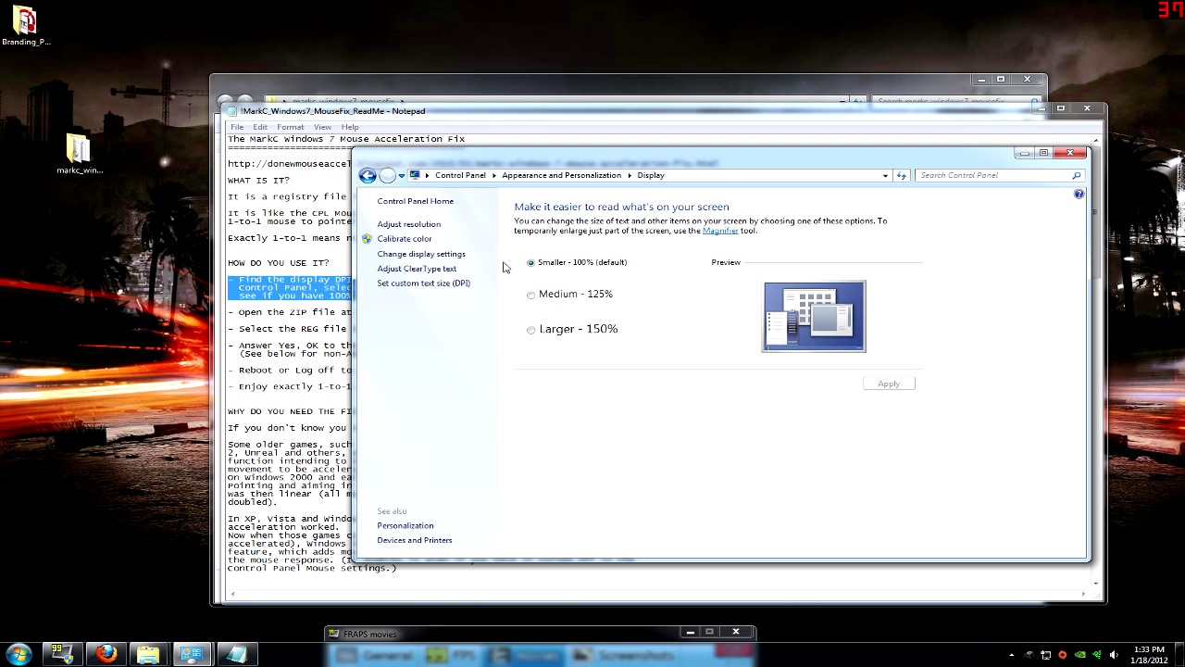
{"action": "left_click", "coordinate": [1070, 153]}
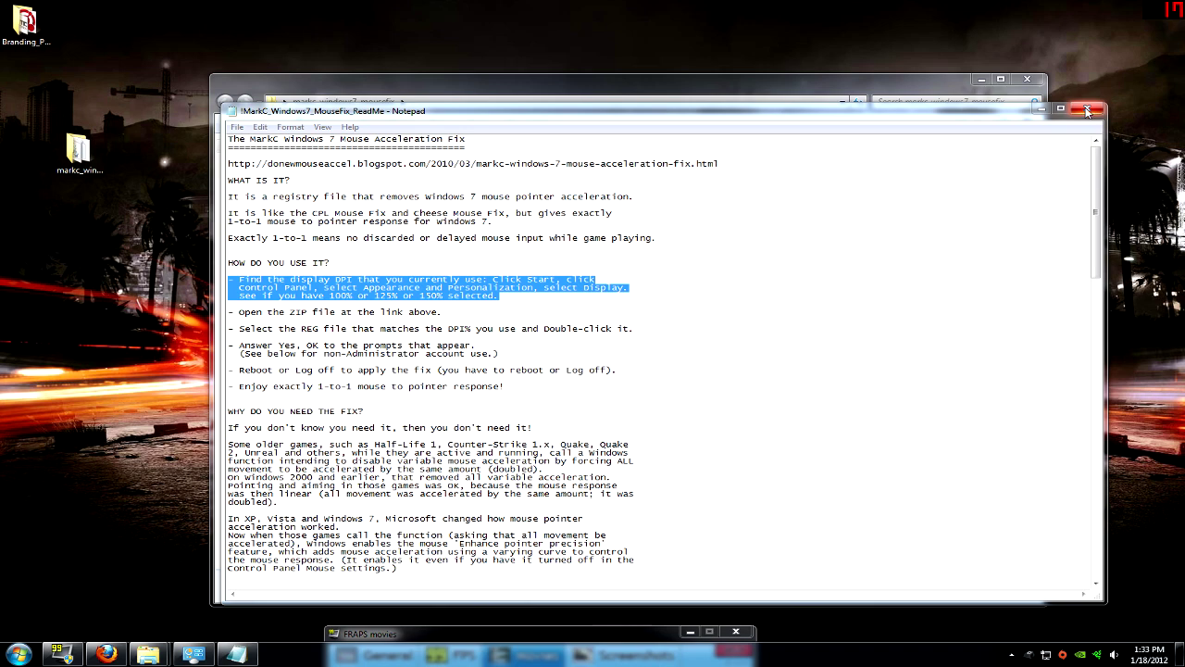
{"action": "left_click", "coordinate": [1088, 110]}
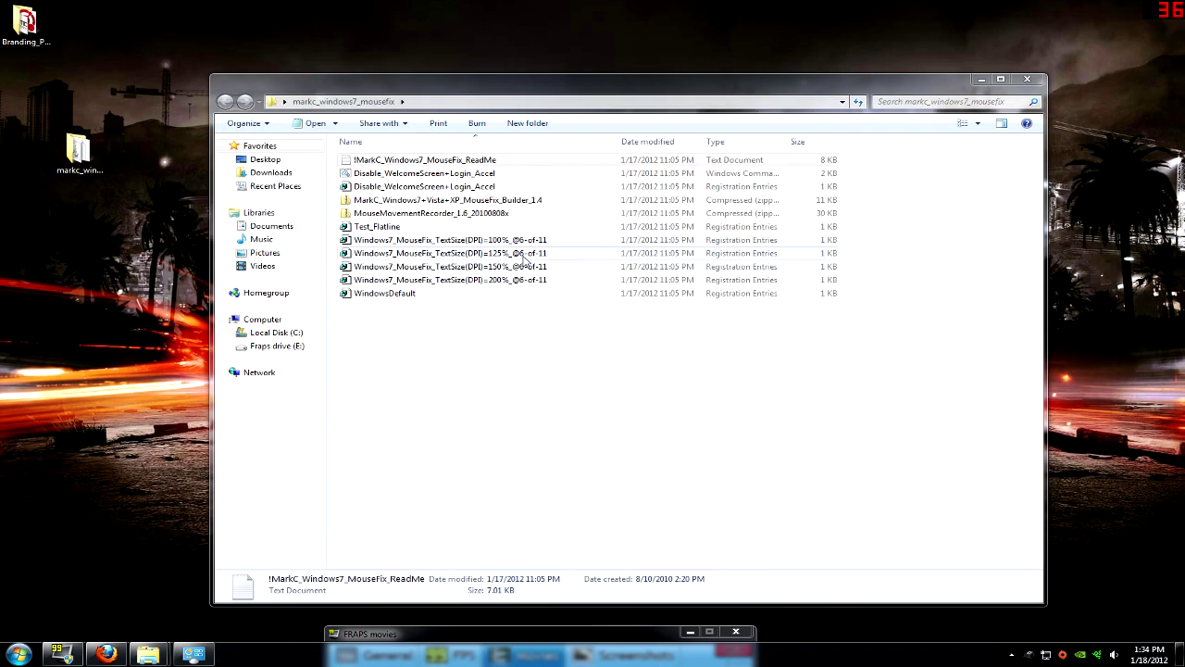
- Merge Windows7_MouseFix_TextSize(DPI)=100%.reg into the registry, then open the MouseMovementRecorder zip
{"action": "double_click", "coordinate": [619, 141]}
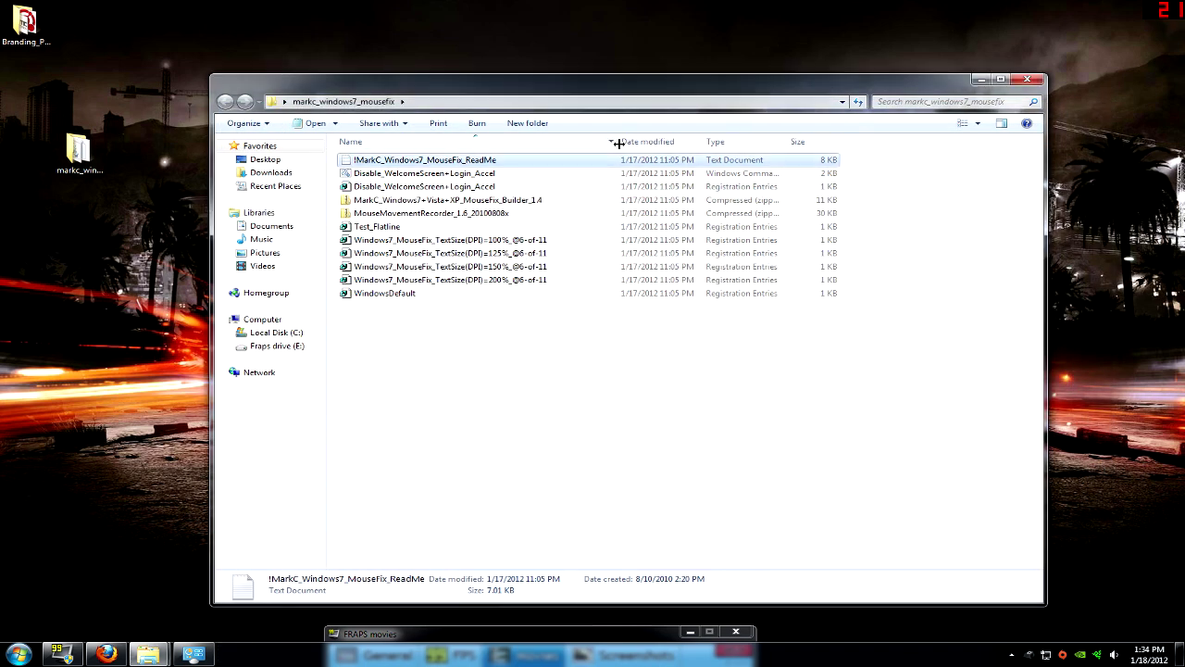
{"action": "left_click", "coordinate": [536, 241]}
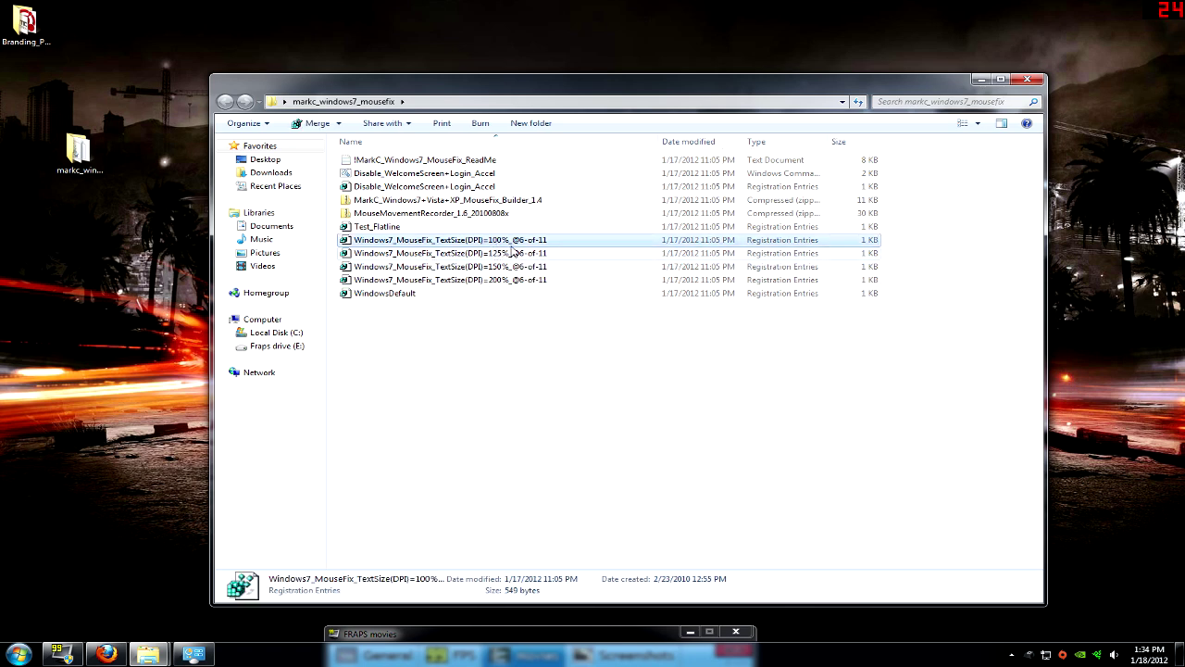
{"action": "left_click", "coordinate": [505, 255]}
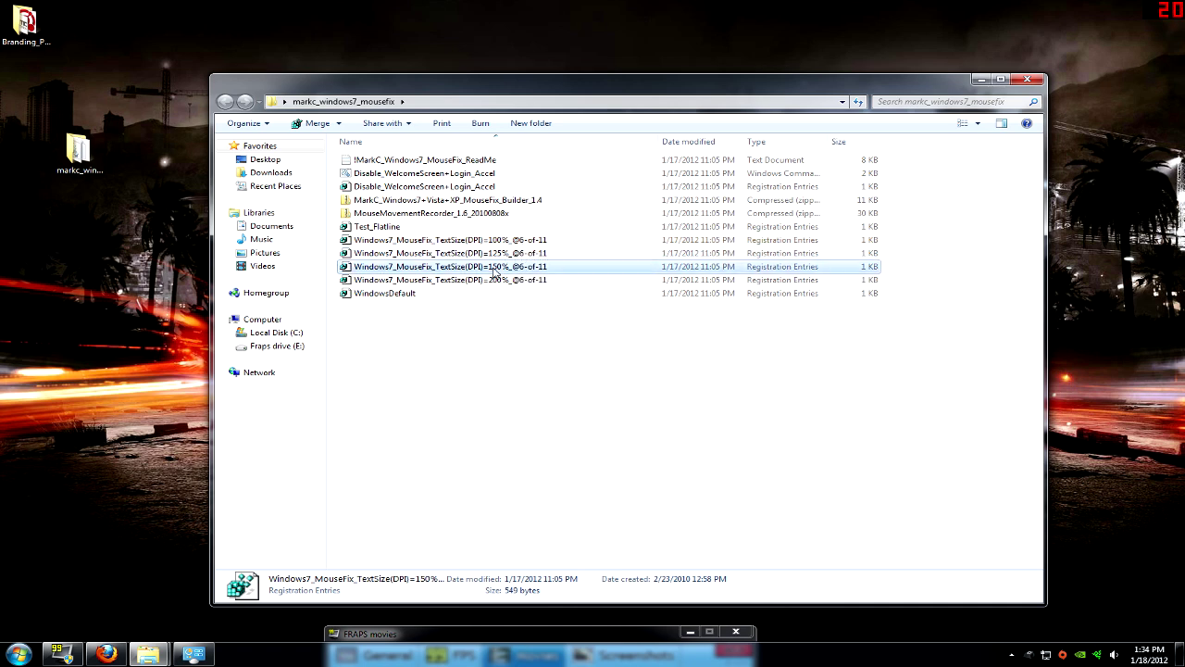
{"action": "left_click", "coordinate": [507, 243]}
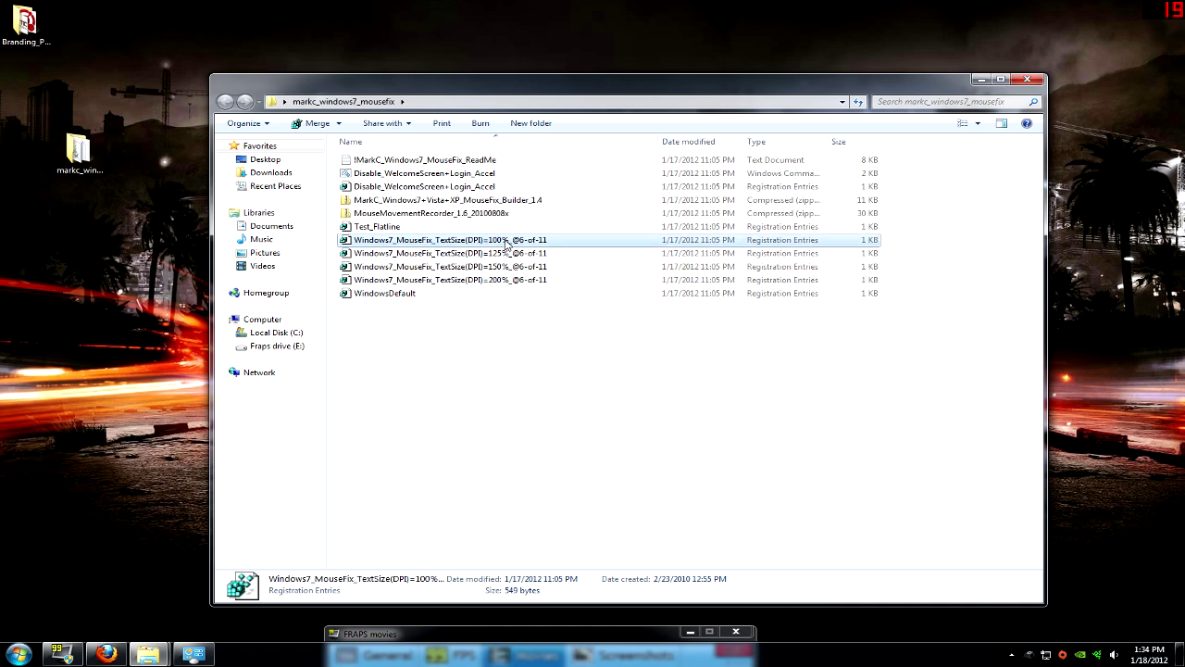
{"action": "double_click", "coordinate": [507, 243]}
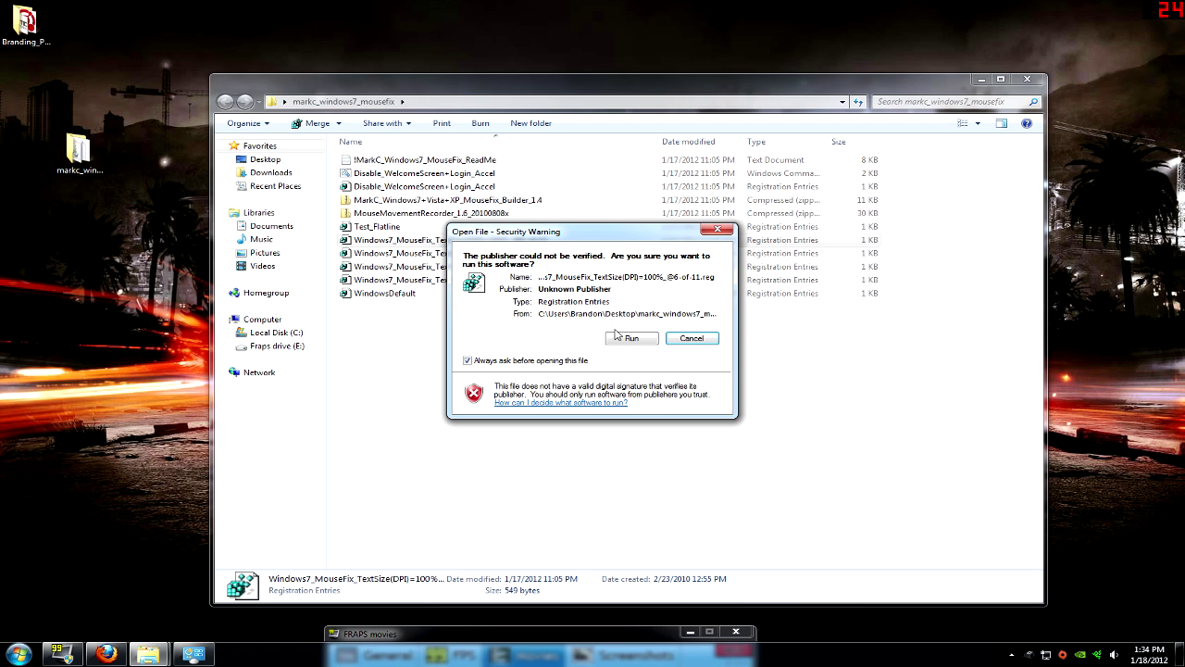
{"action": "left_click", "coordinate": [617, 335]}
{"action": "left_click", "coordinate": [684, 350]}
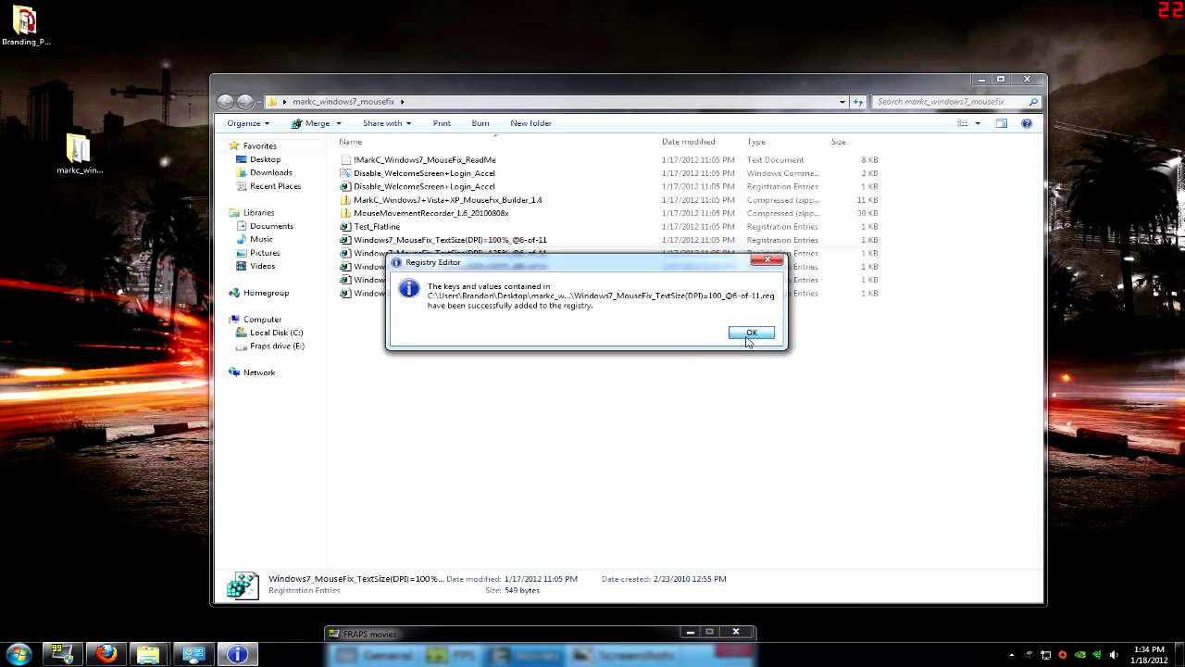
{"action": "left_click", "coordinate": [750, 334]}
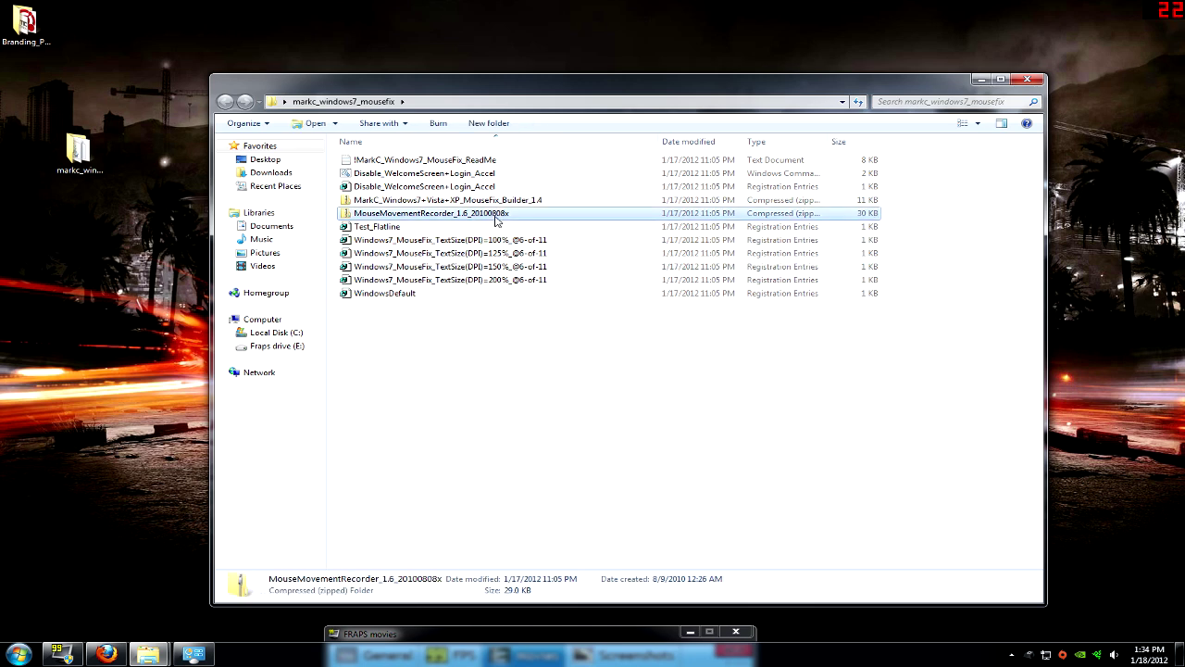
{"action": "double_click", "coordinate": [495, 216]}
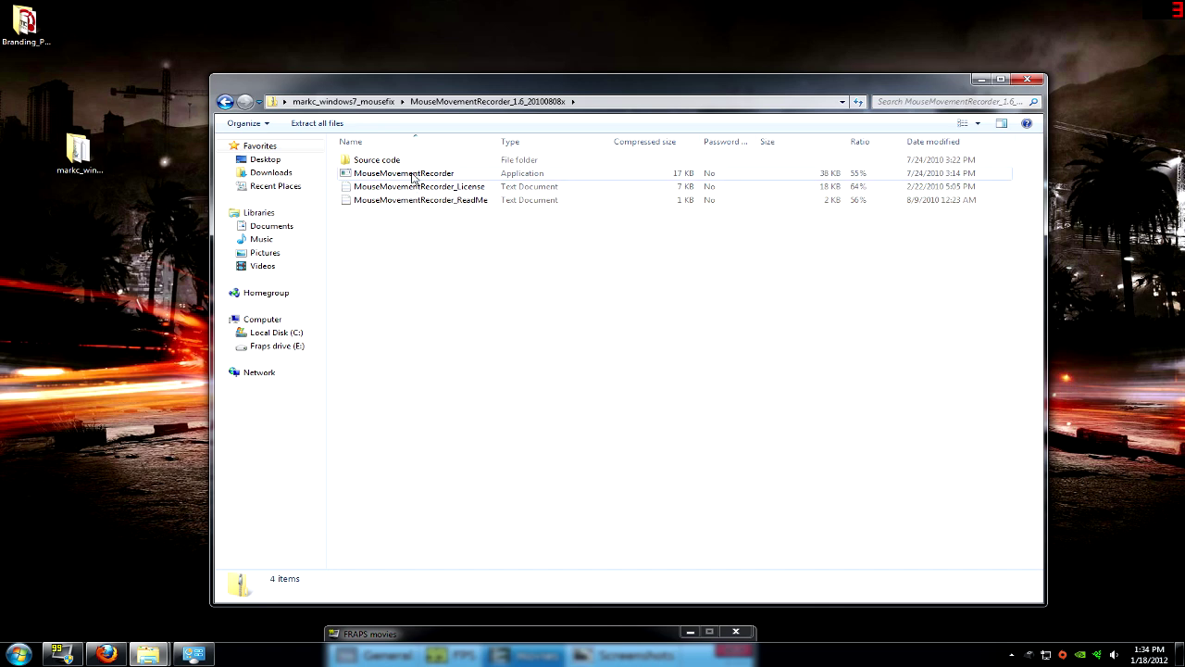
- Run MouseMovementRecorder.exe from the archive, confirm one-to-one pointer movement, then close it
{"action": "double_click", "coordinate": [415, 178]}
{"action": "left_click", "coordinate": [614, 353]}
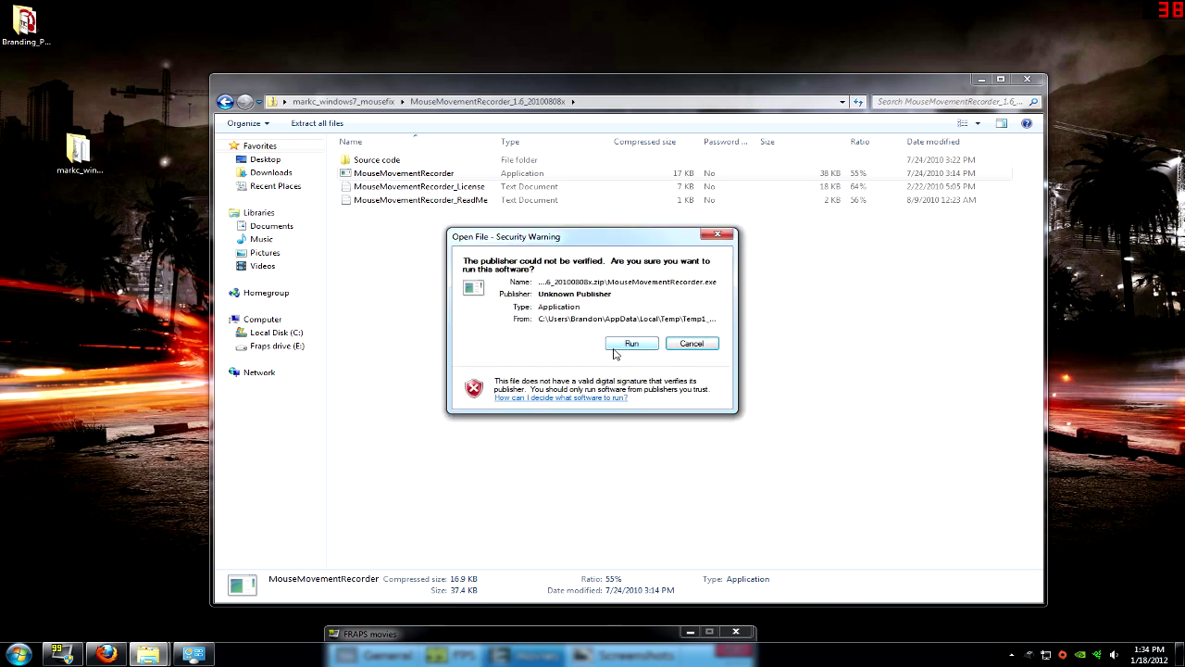
{"action": "left_click", "coordinate": [615, 348]}
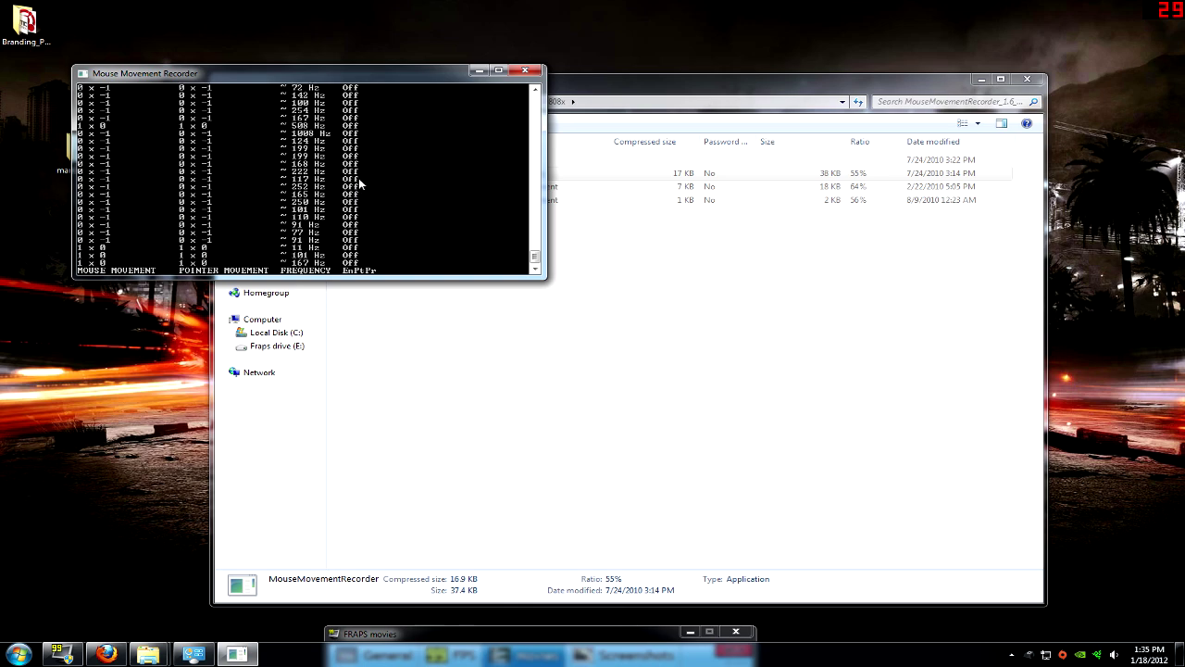
{"action": "left_click", "coordinate": [525, 70]}
- Go back to the mousefix folder and close the Explorer window
{"action": "left_click_drag", "start_coordinate": [658, 88], "coordinate": [615, 80]}
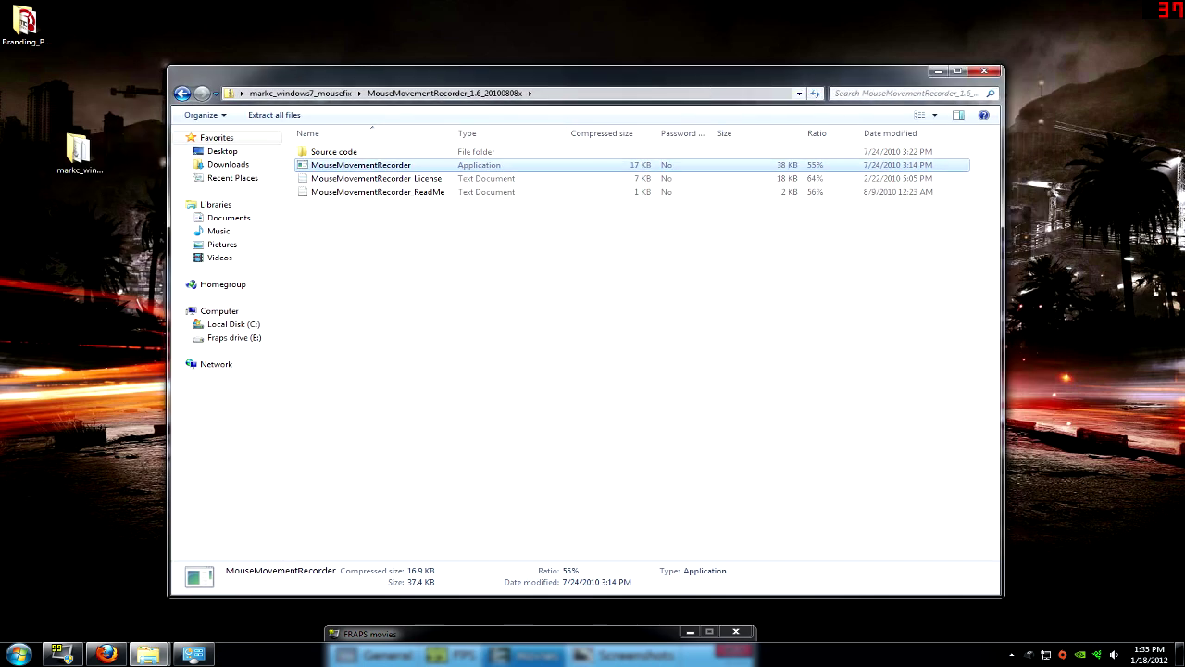
{"action": "left_click", "coordinate": [183, 95]}
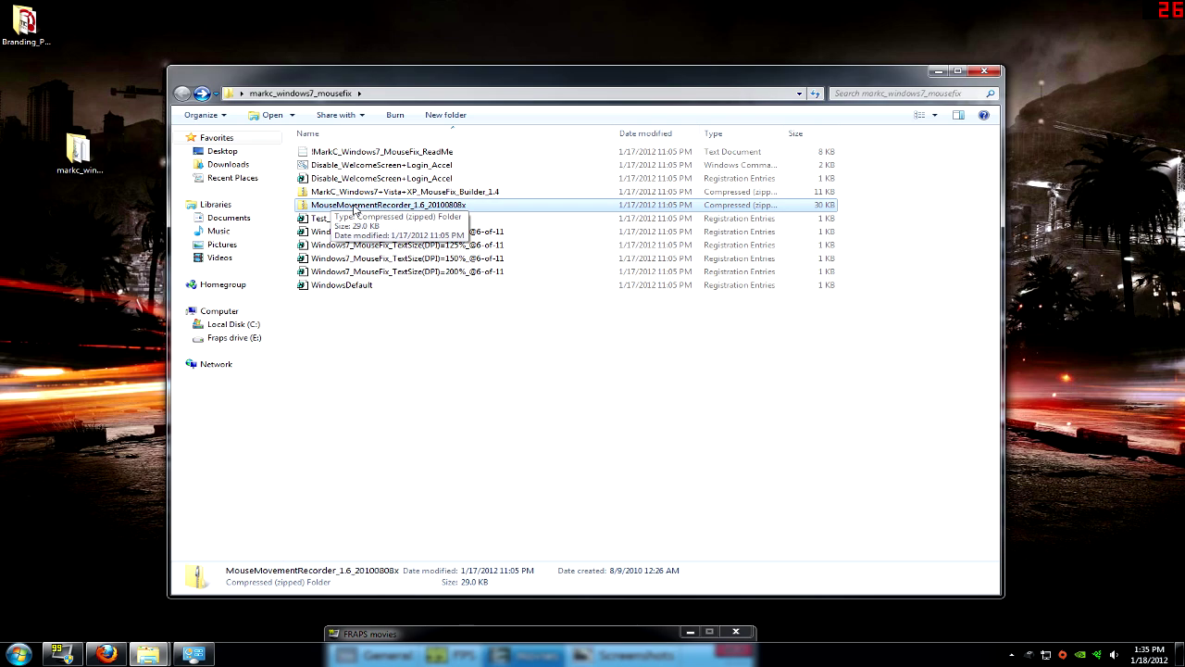
{"action": "left_click", "coordinate": [984, 71]}
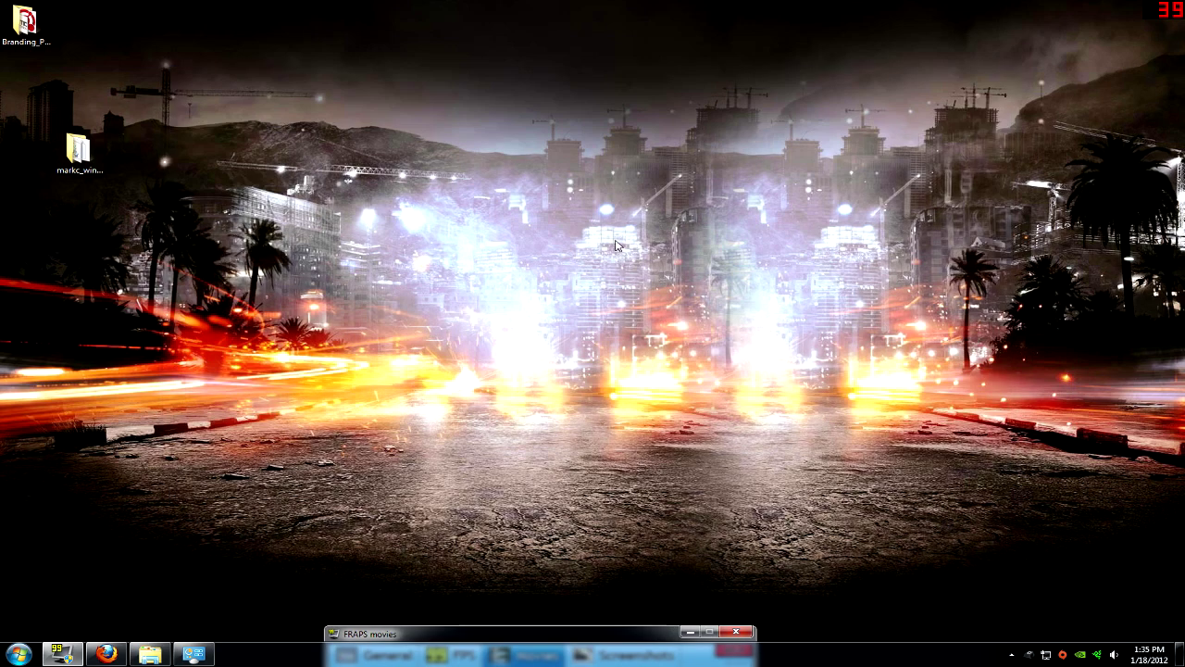